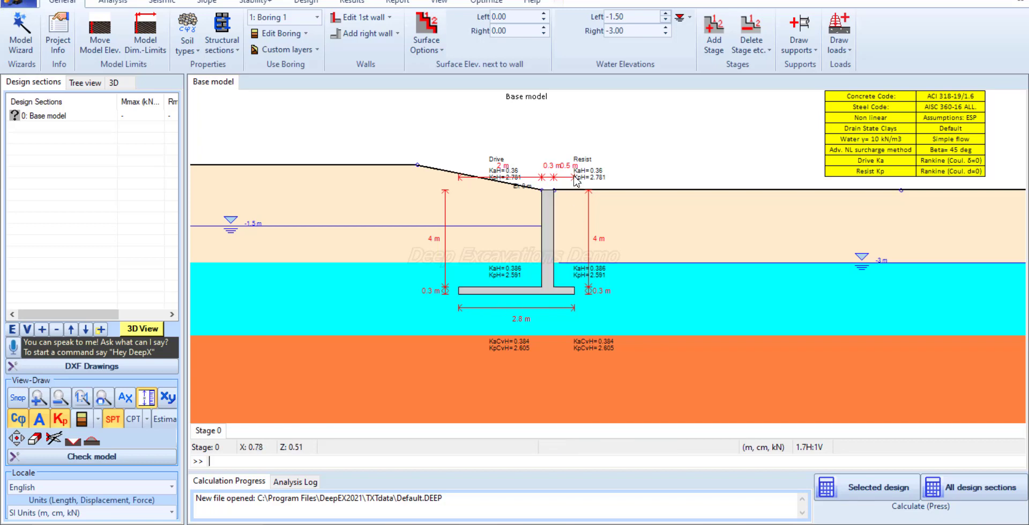
Add a key 0.5 m high and 0.5 m thick, 1 m from the base's left corner, to the gravity wall section
double_click(550, 232)
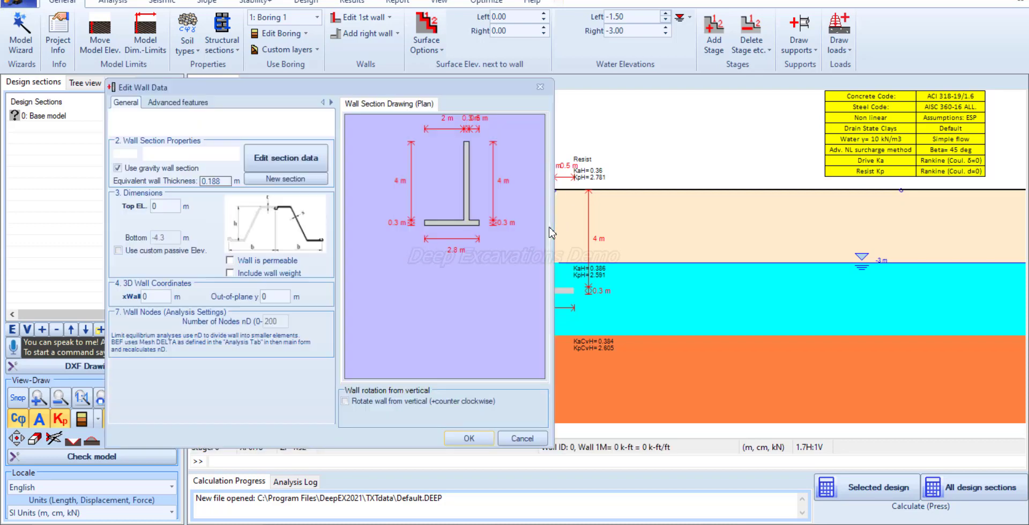
click(303, 157)
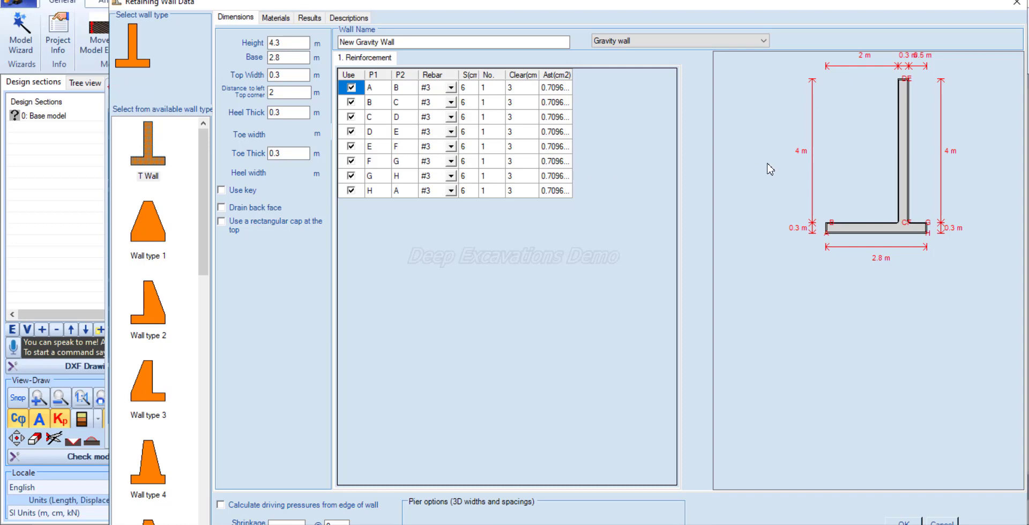
click(244, 192)
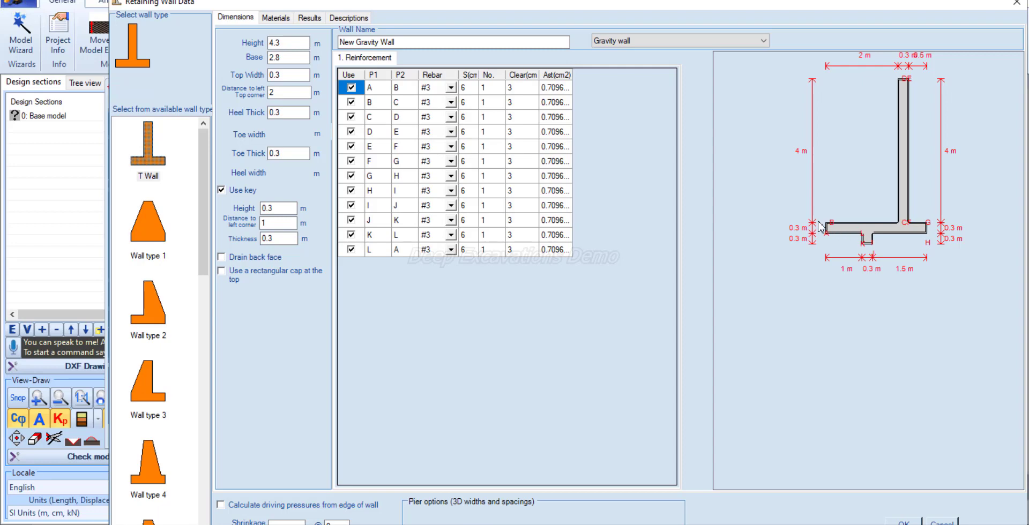
click(288, 225)
click(282, 207)
click(281, 238)
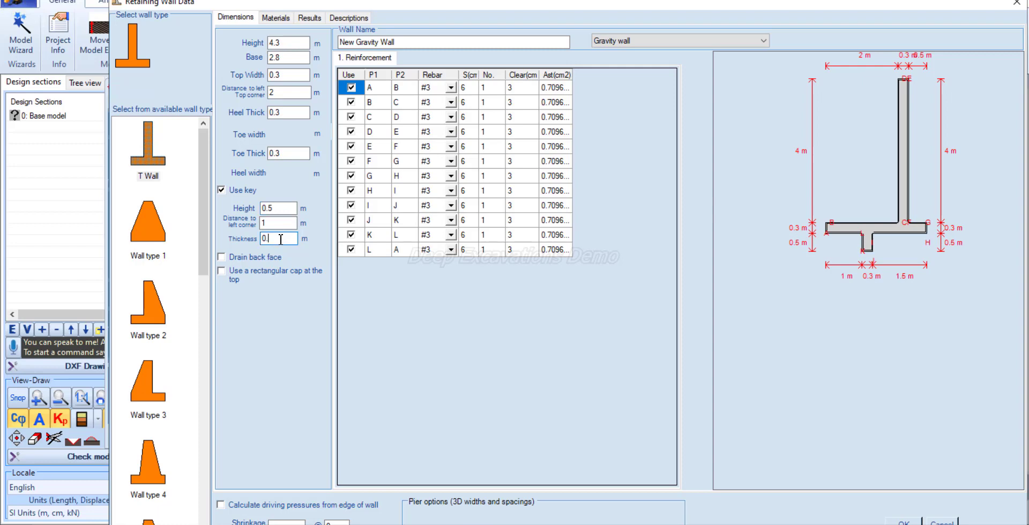
click(282, 224)
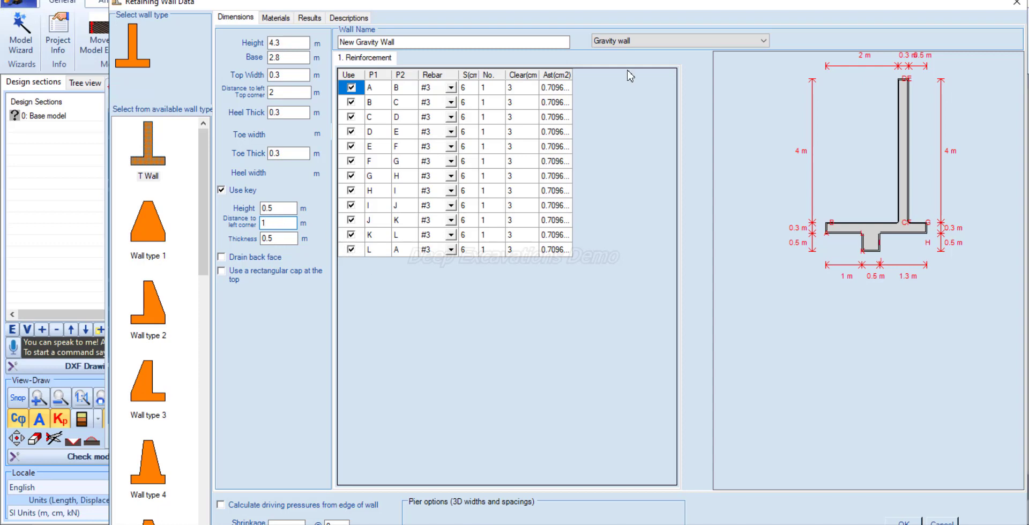
drag(885, 3, 820, 0)
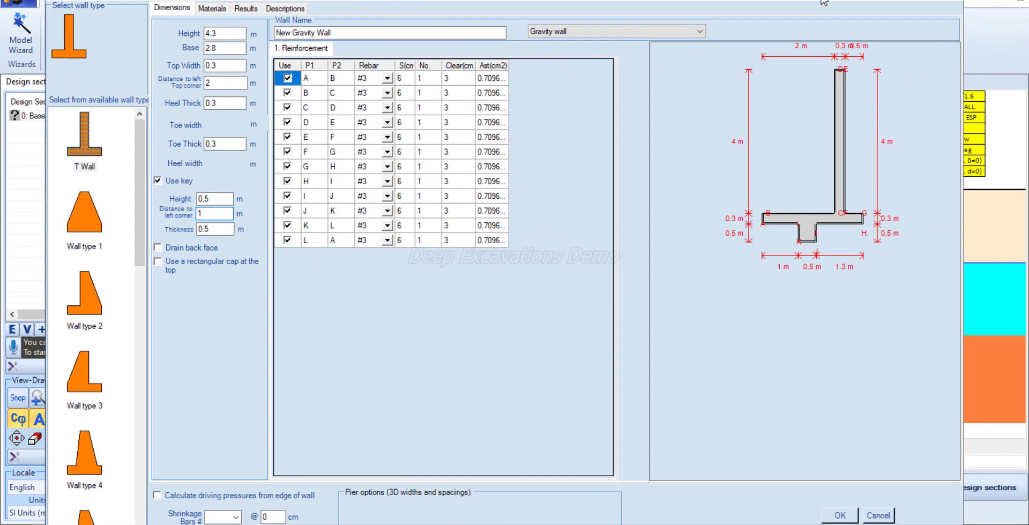
click(840, 515)
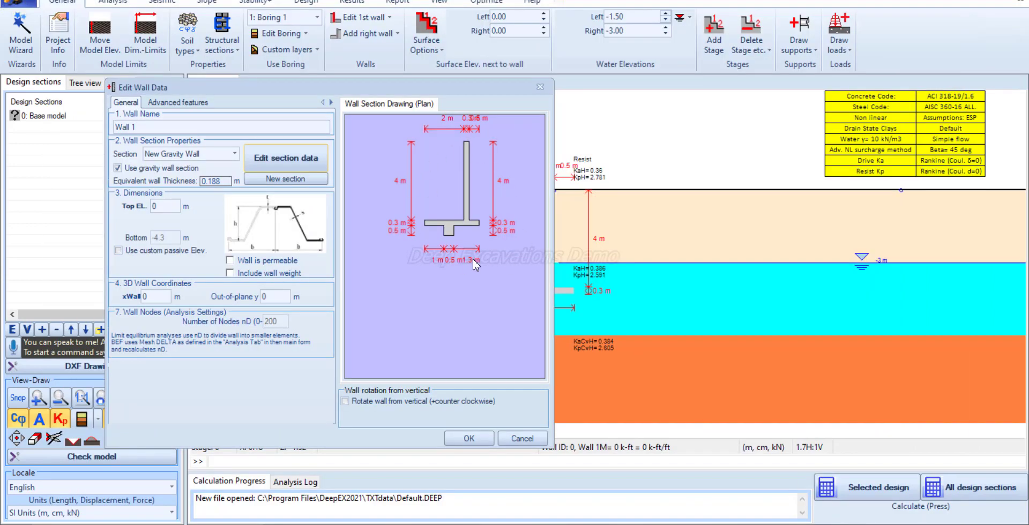
click(468, 440)
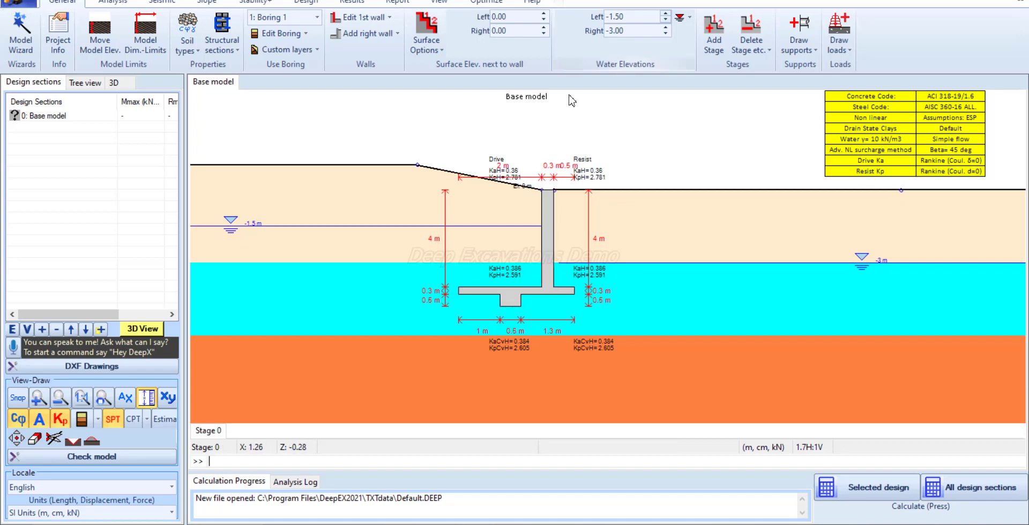
Draw a surface strip surcharge on the upper ground behind the wall, from the slope crest to about x = -5.4 m
click(846, 52)
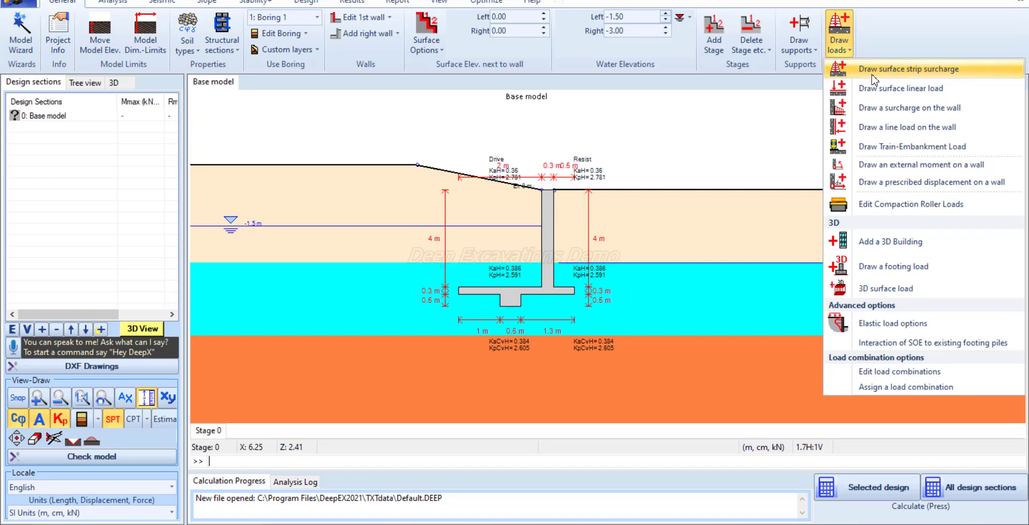
click(872, 76)
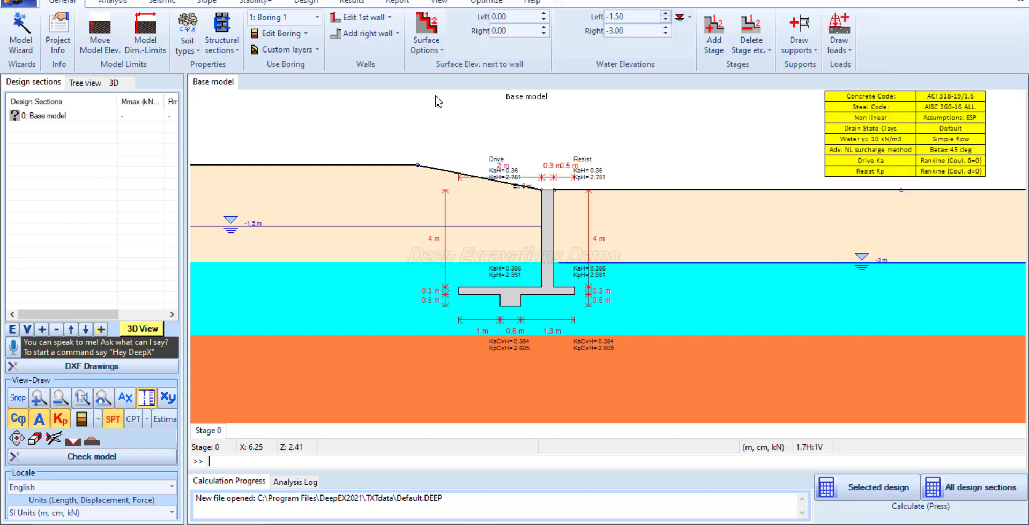
click(418, 165)
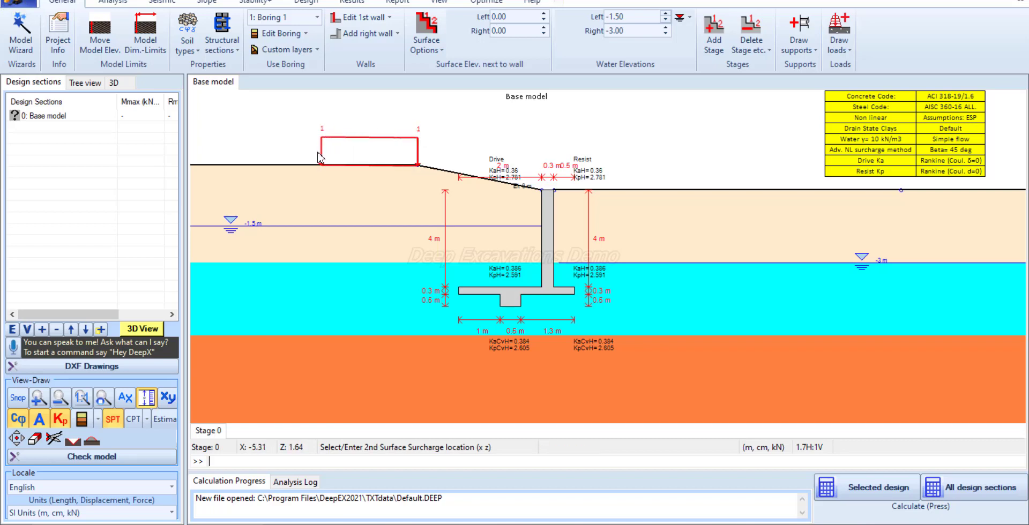
click(316, 157)
Set the surcharge's end coordinates to X1 = -6 and X2 = -3, with a vertical load of 20 kPa at both points
click(577, 166)
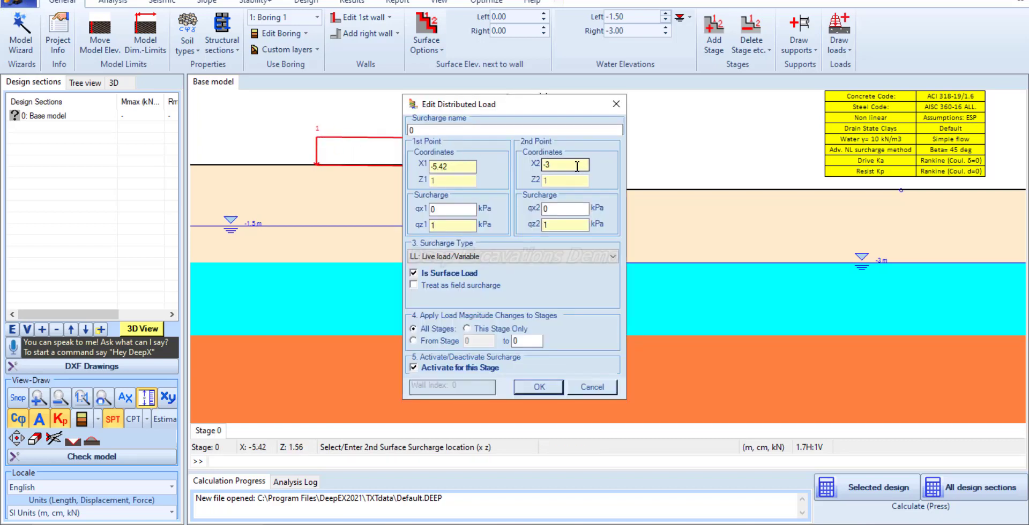
click(577, 166)
click(461, 169)
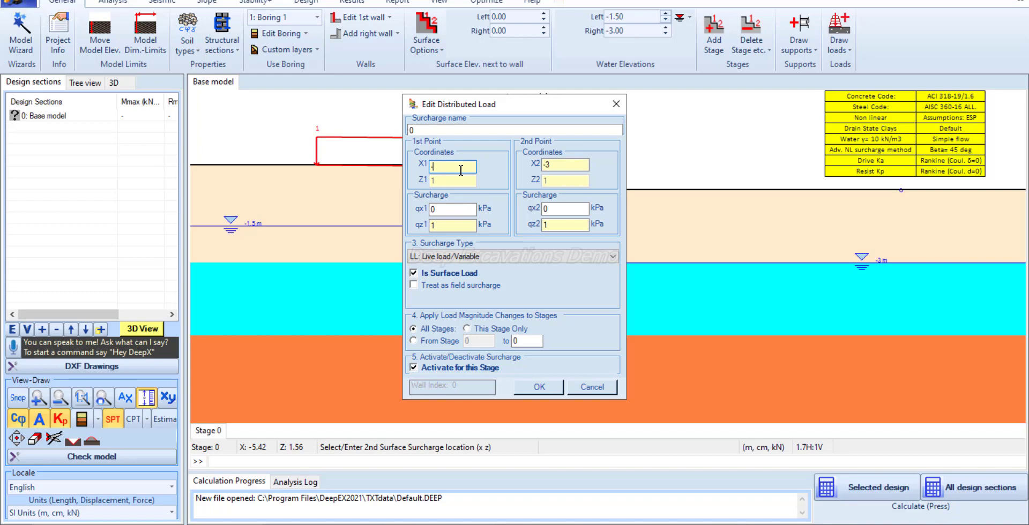
text(-6)
click(450, 227)
drag(408, 230, 479, 229)
text(20)
click(552, 225)
text(20)
click(572, 169)
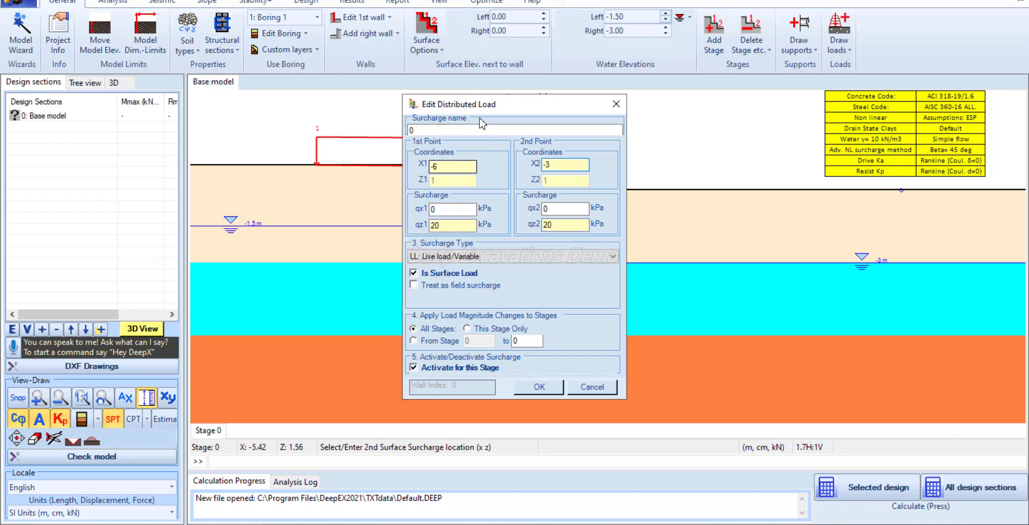
mouse_move(563, 96)
mouse_down()
mouse_move(643, 90)
mouse_move(704, 65)
mouse_up()
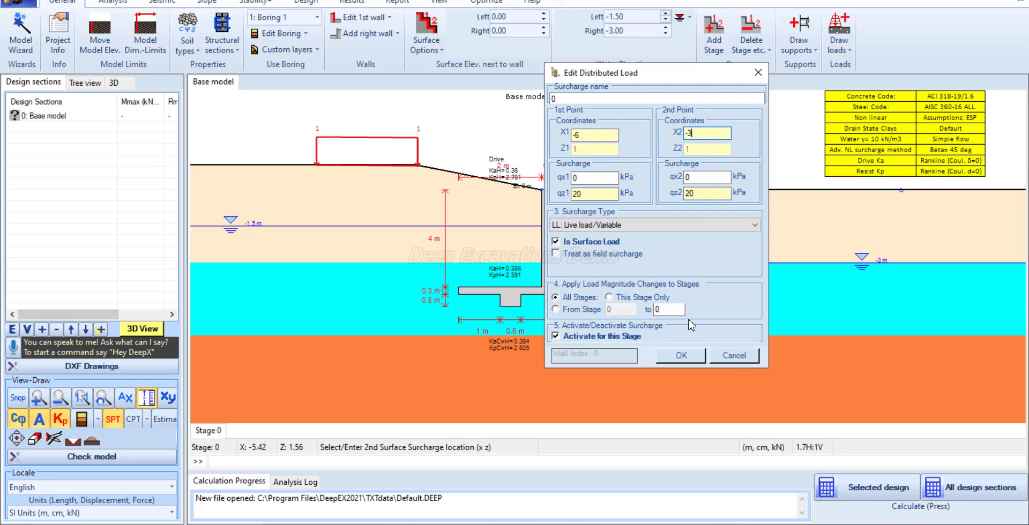
click(684, 356)
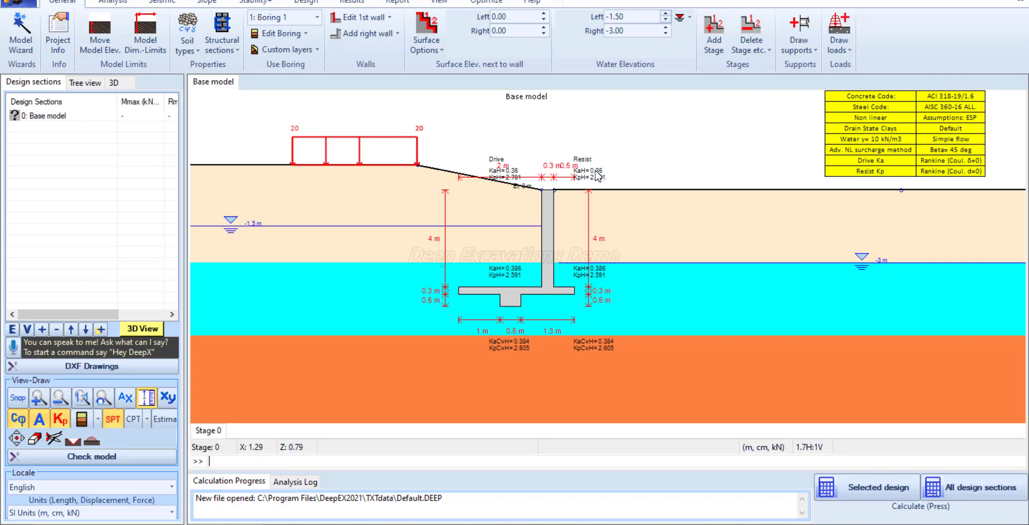
Add a new stage after Stage 0 and set its right-side surface elevation next to the wall to -3.5 m
right_click(214, 433)
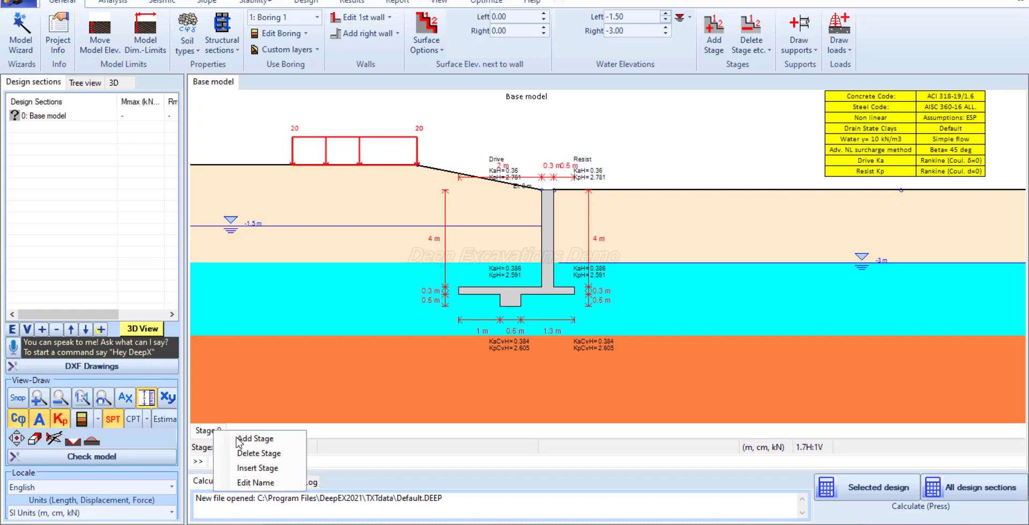
click(241, 438)
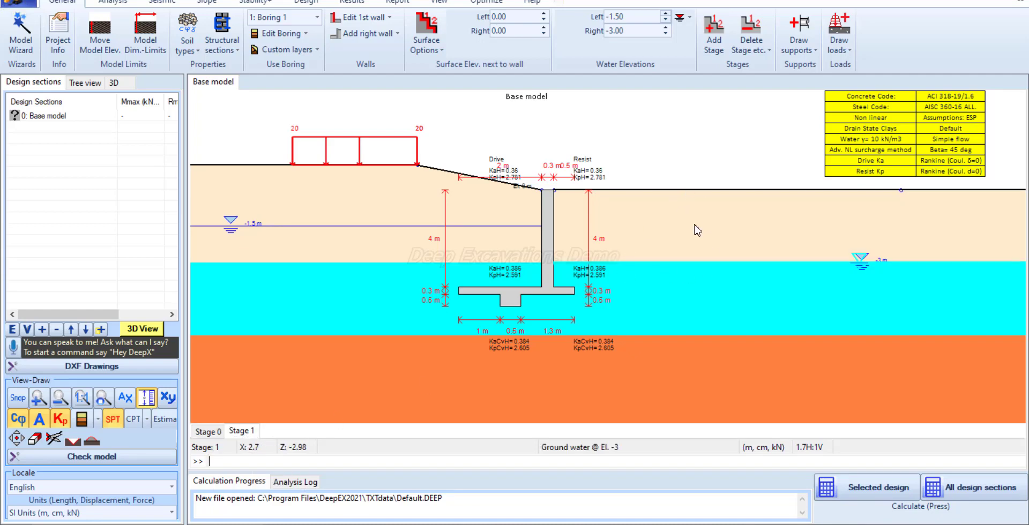
click(633, 31)
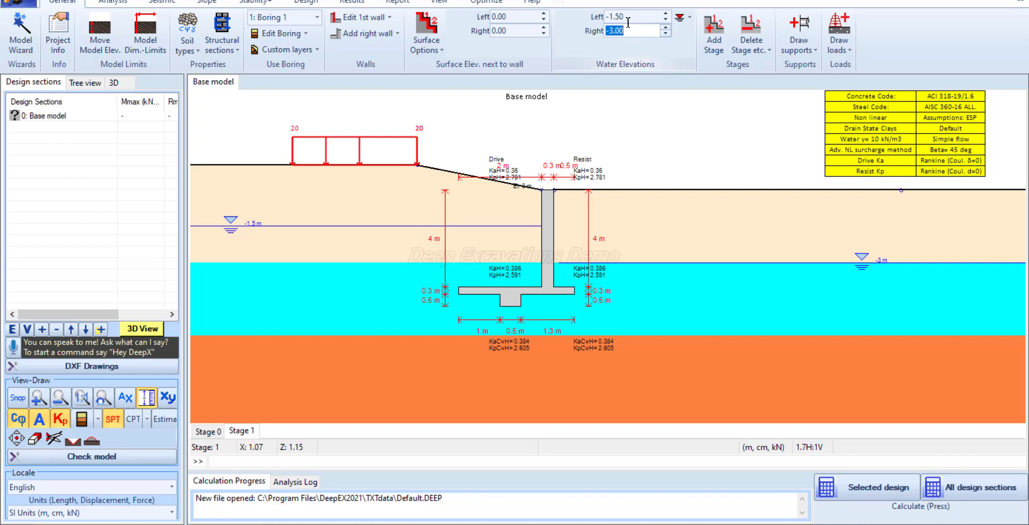
click(519, 31)
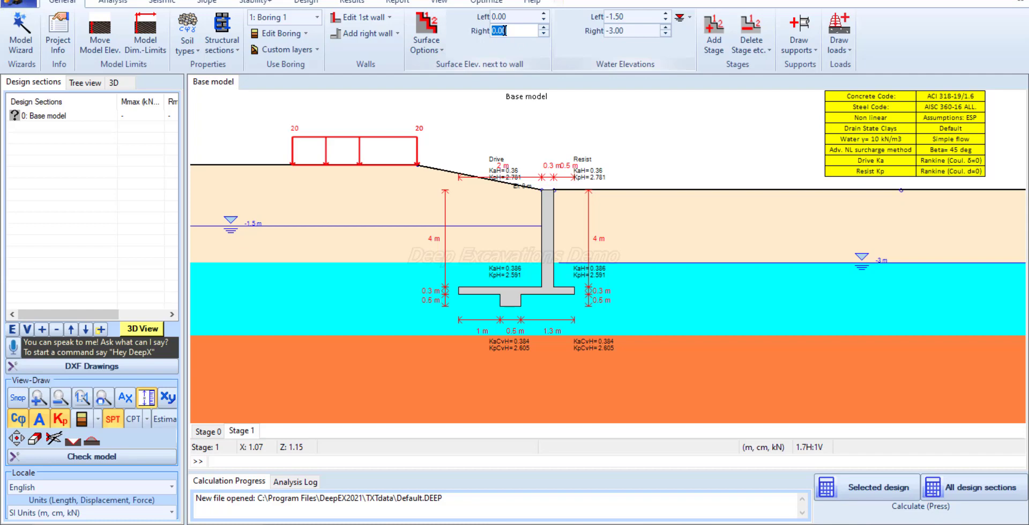
text(-)
key(Return)
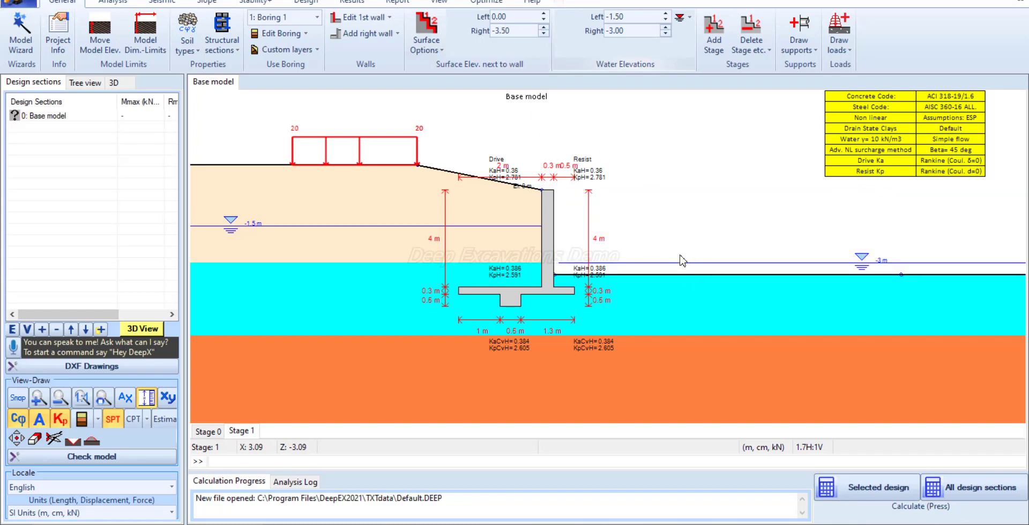
Set the right-side water elevation in Stage 1 to -4 m
click(635, 30)
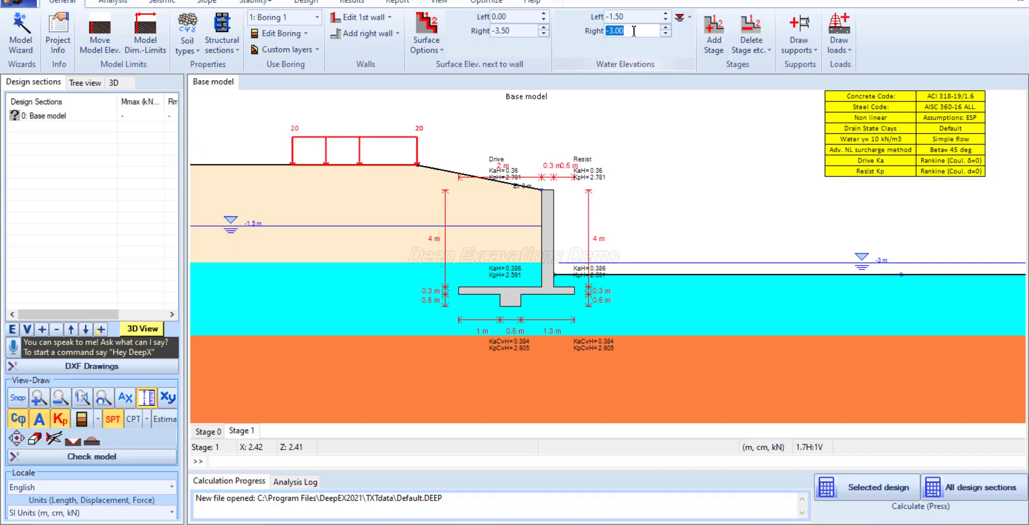
text(-4)
key(Return)
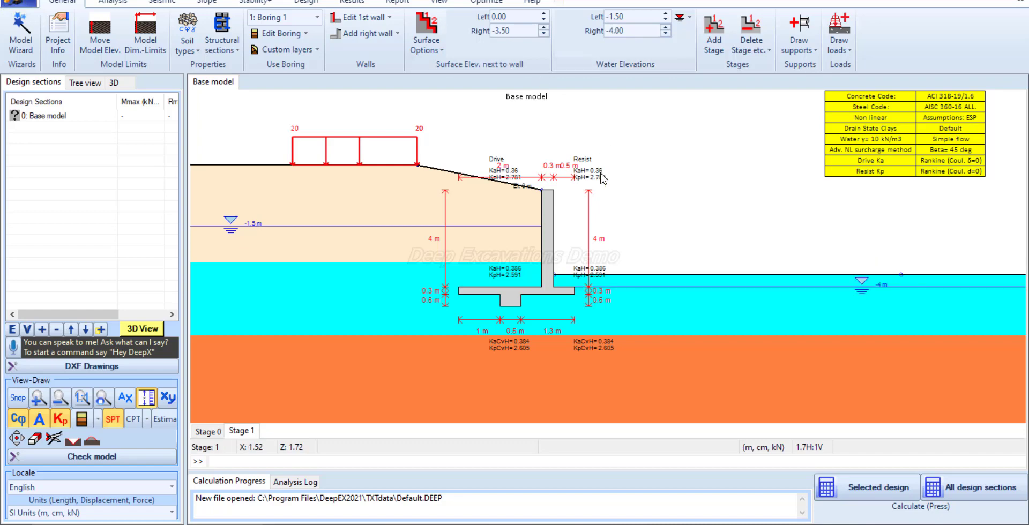
In Stage 0, set the right-side water elevation to -4 m and deactivate the strip surcharge
click(210, 431)
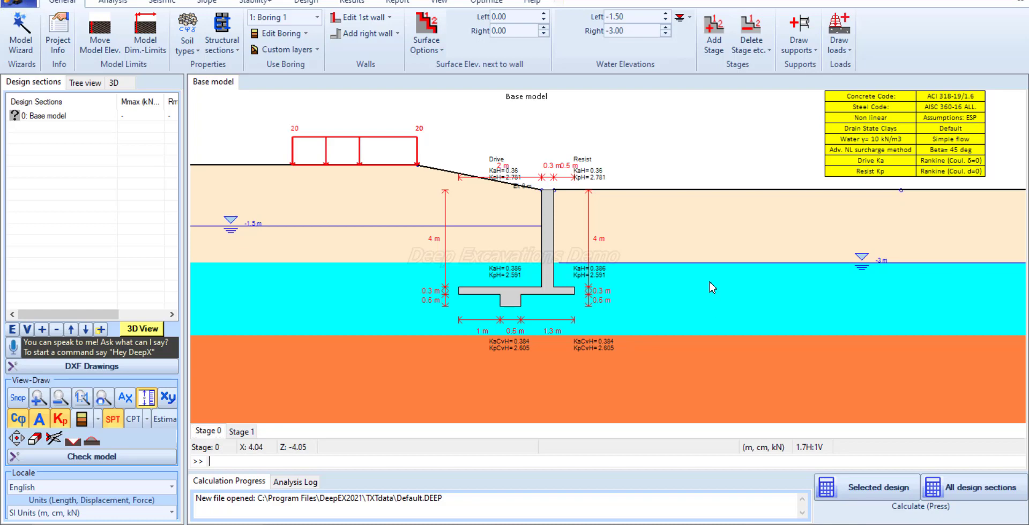
double_click(631, 31)
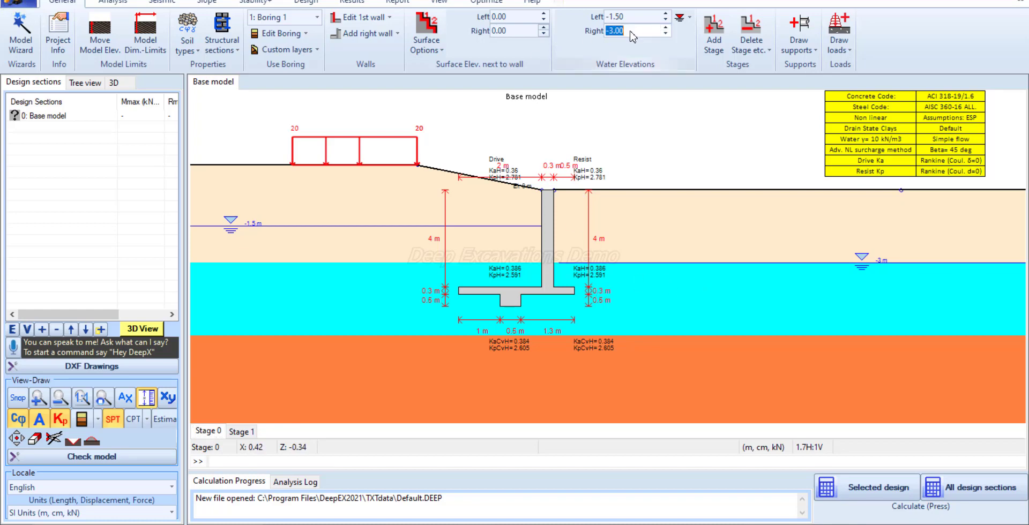
text(-4)
key(Return)
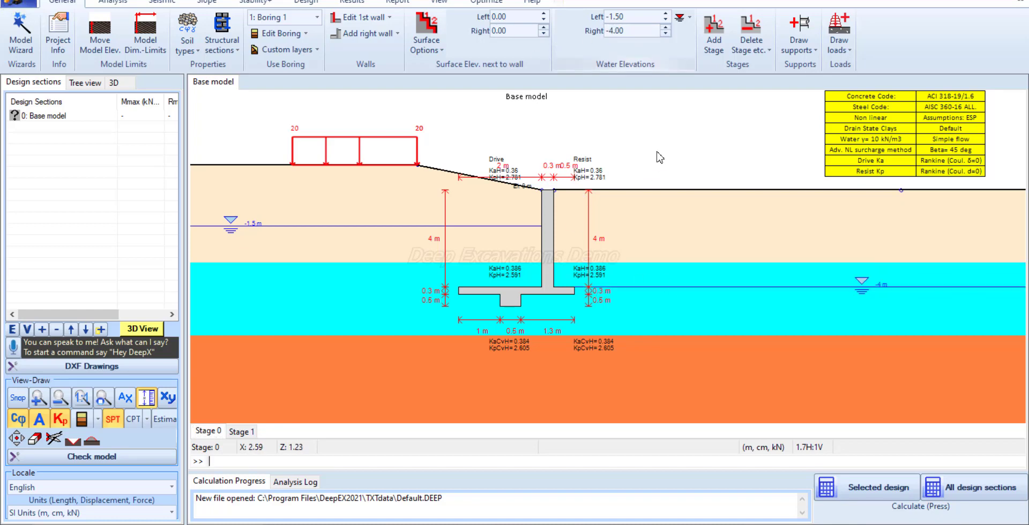
right_click(416, 144)
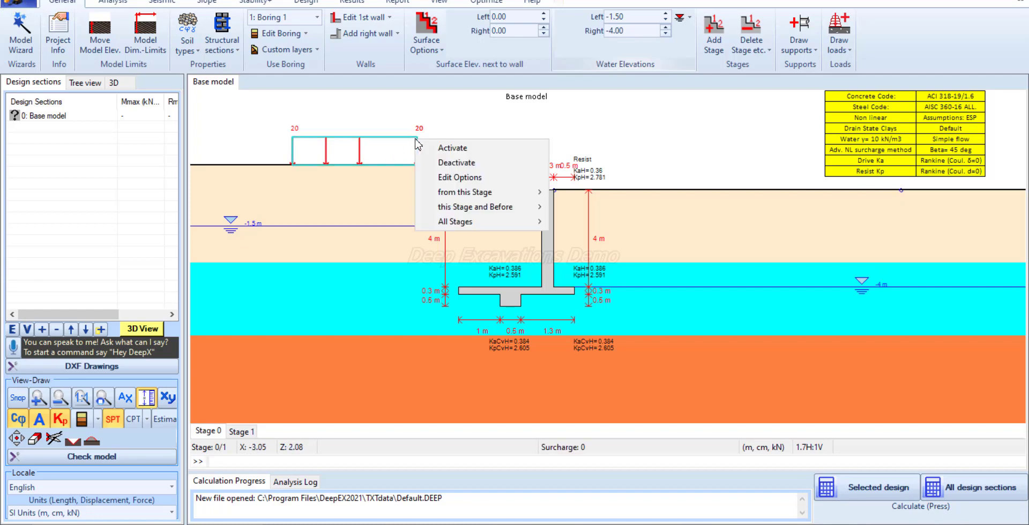
click(465, 163)
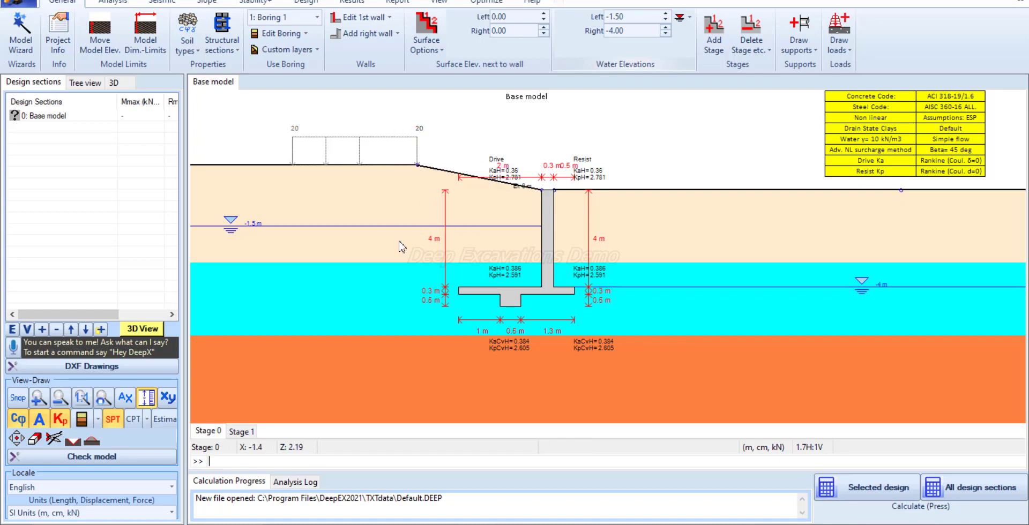
Return to Stage 1 and set the analysis type to Limit Equilibrium Method (LEM, rigid supports)
click(248, 431)
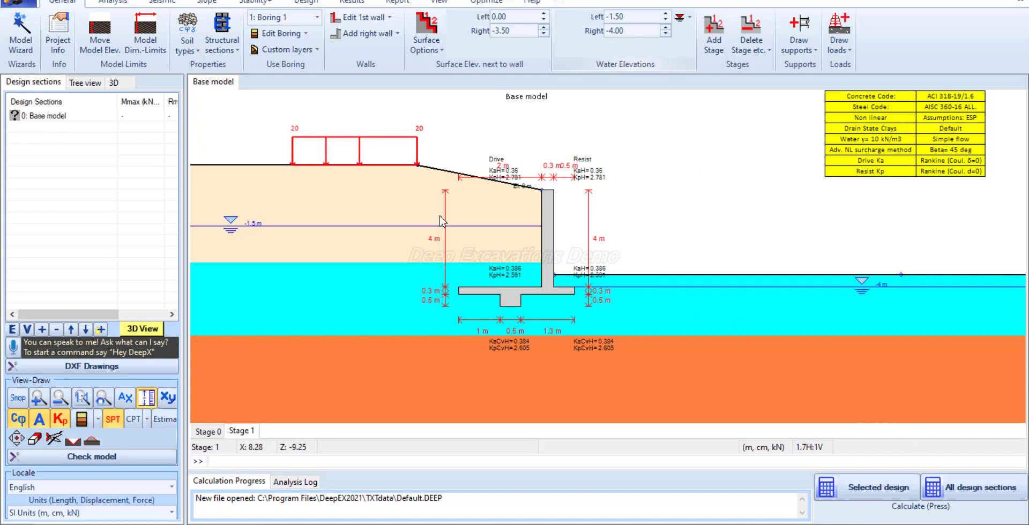
click(161, 3)
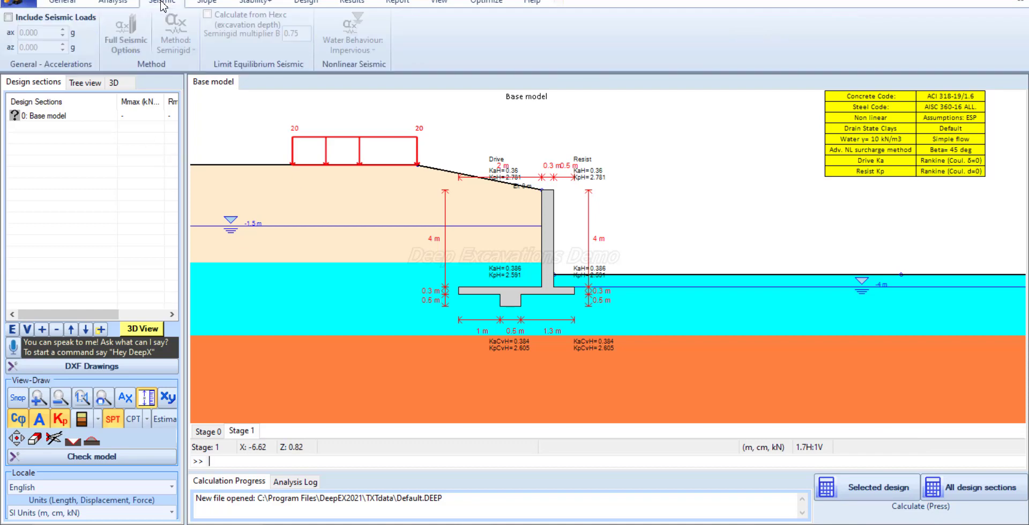
click(111, 4)
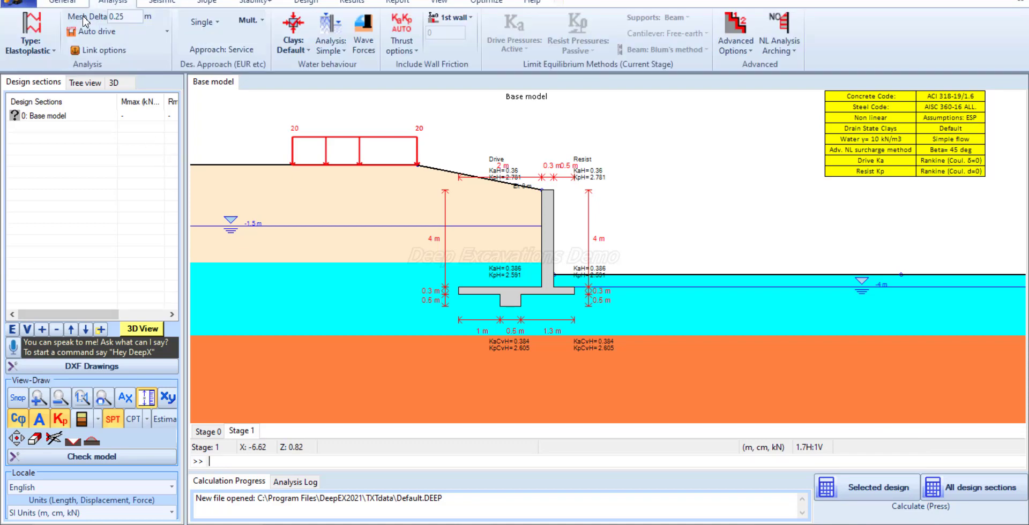
click(53, 51)
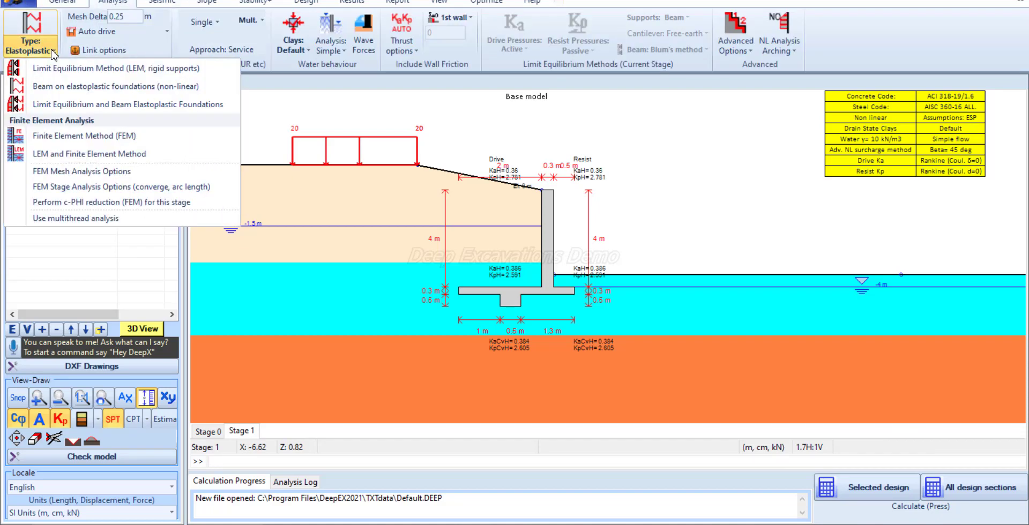
click(78, 70)
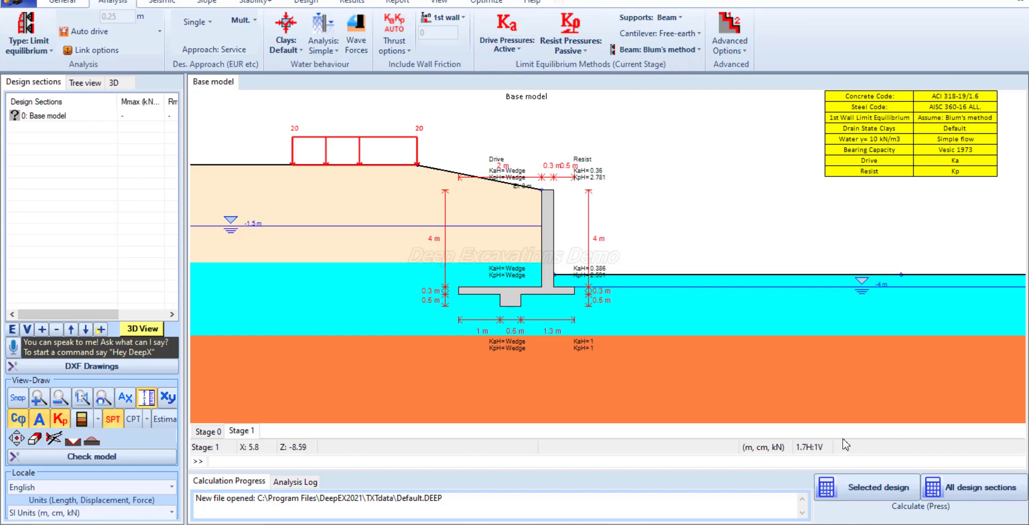
Calculate the selected design section and widen the analysis summary to show more result columns
click(858, 488)
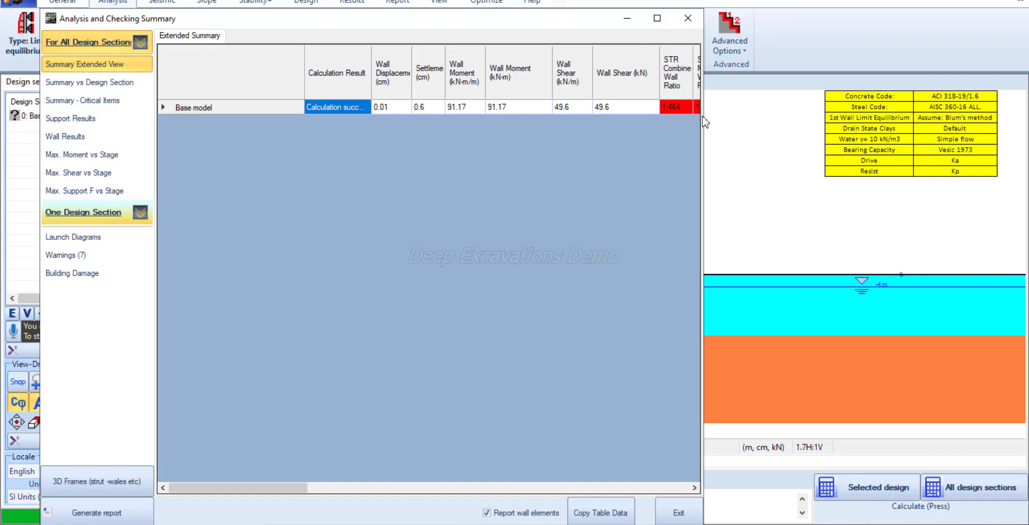
drag(704, 117, 1026, 117)
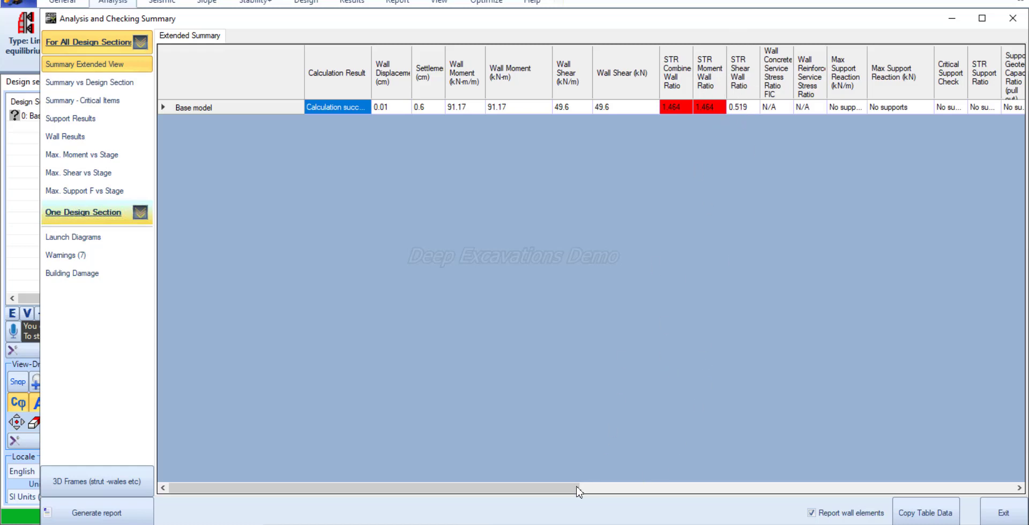
Review the wall stress ratios, toe safety factors and hydraulic heave results in the extended summary, and close the summary
drag(564, 492, 731, 500)
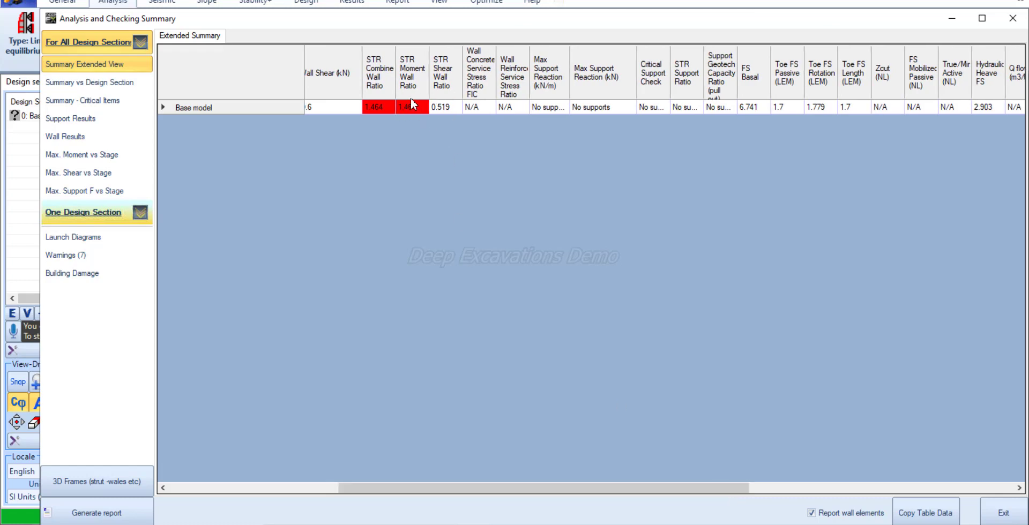
drag(706, 489, 782, 491)
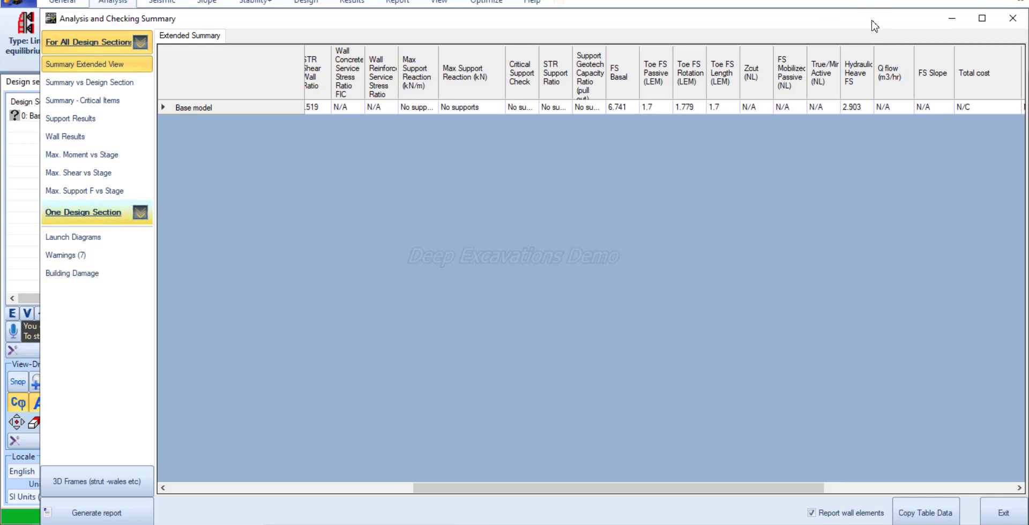
drag(875, 25, 813, 17)
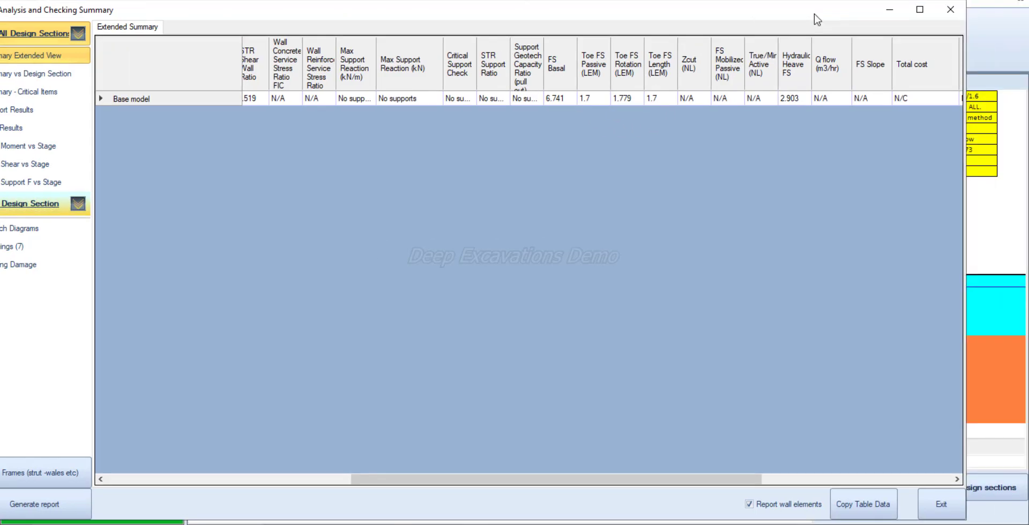
click(941, 507)
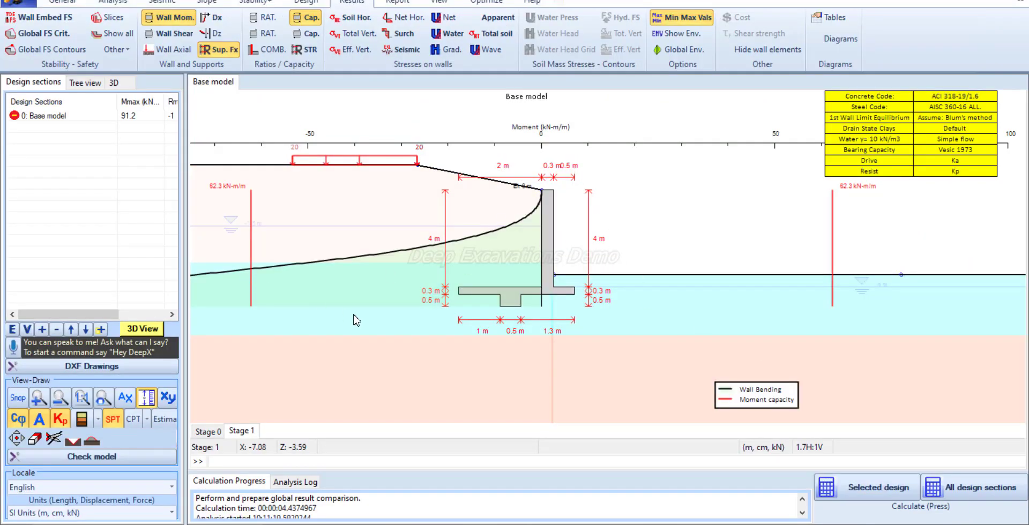
Examine the Stage 1 wall bending moment diagram against the moment capacity across the whole retaining wall model
scroll(375, 318, down, 2)
scroll(435, 315, down, 1)
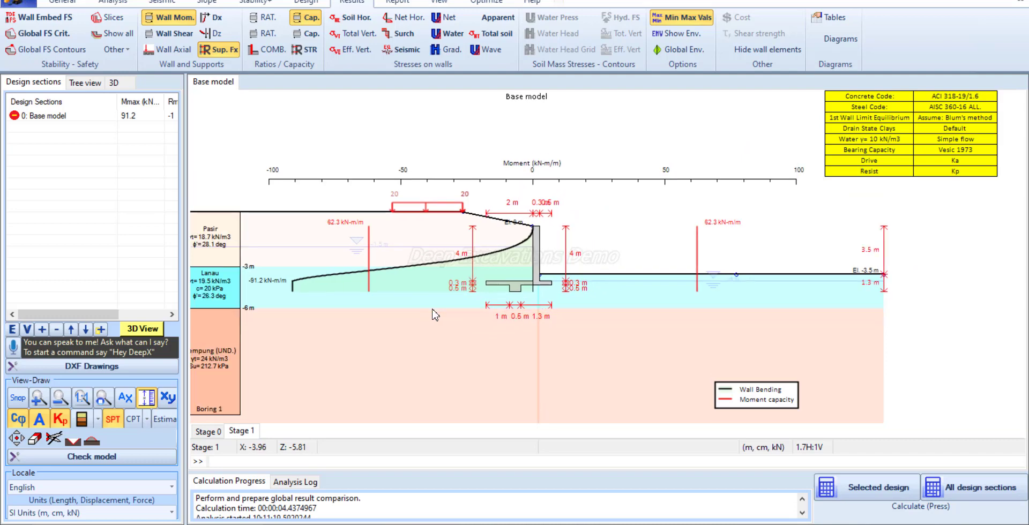
scroll(539, 270, up, 1)
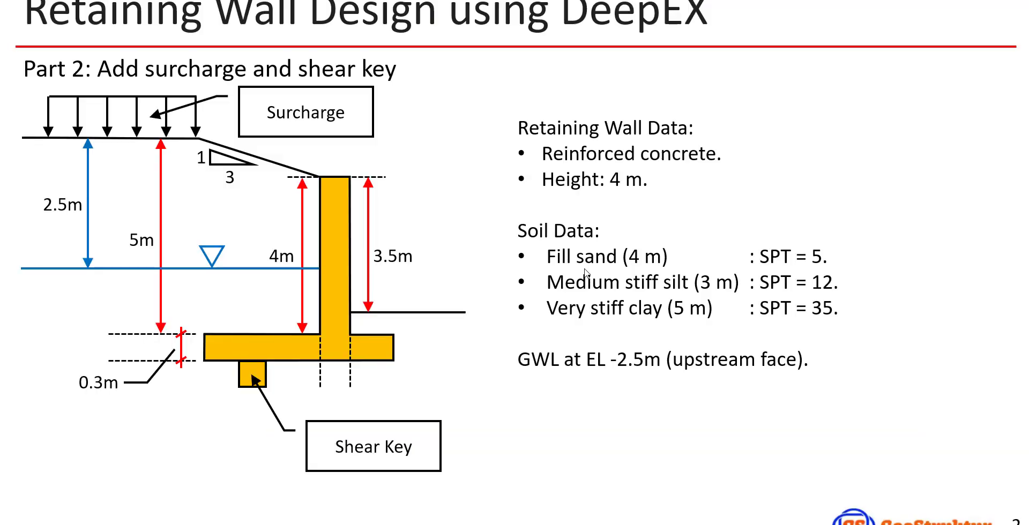
click(585, 269)
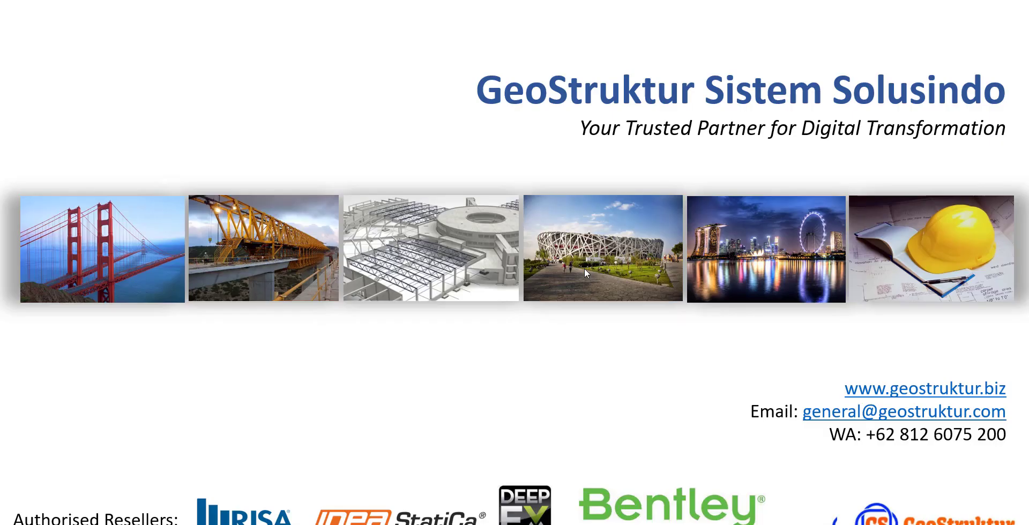